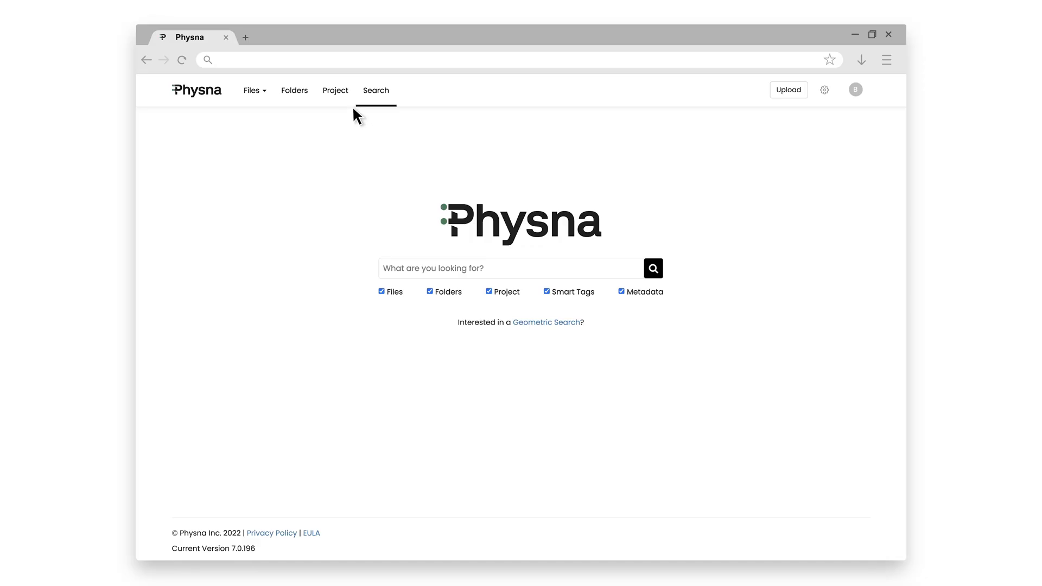
Step: Create a project named 'Example Project 1' with the description 'New Projects'
click(343, 93)
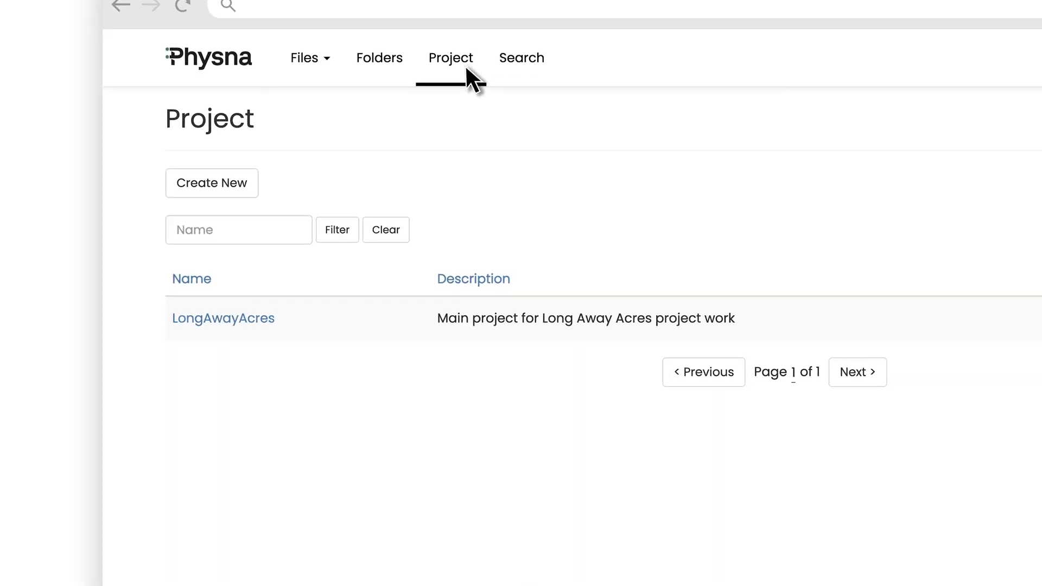
click(243, 186)
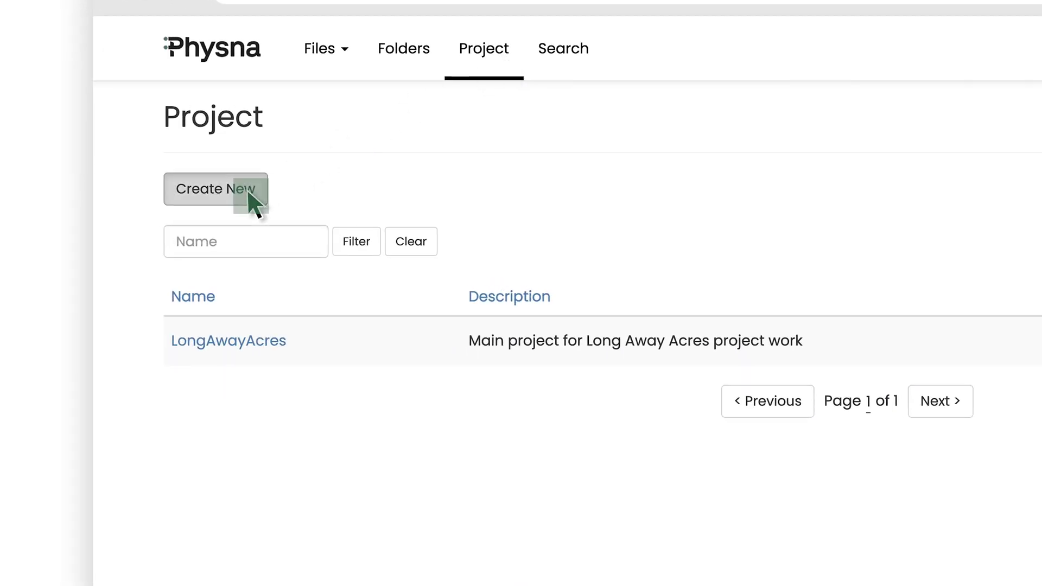
click(645, 217)
text(Ex)
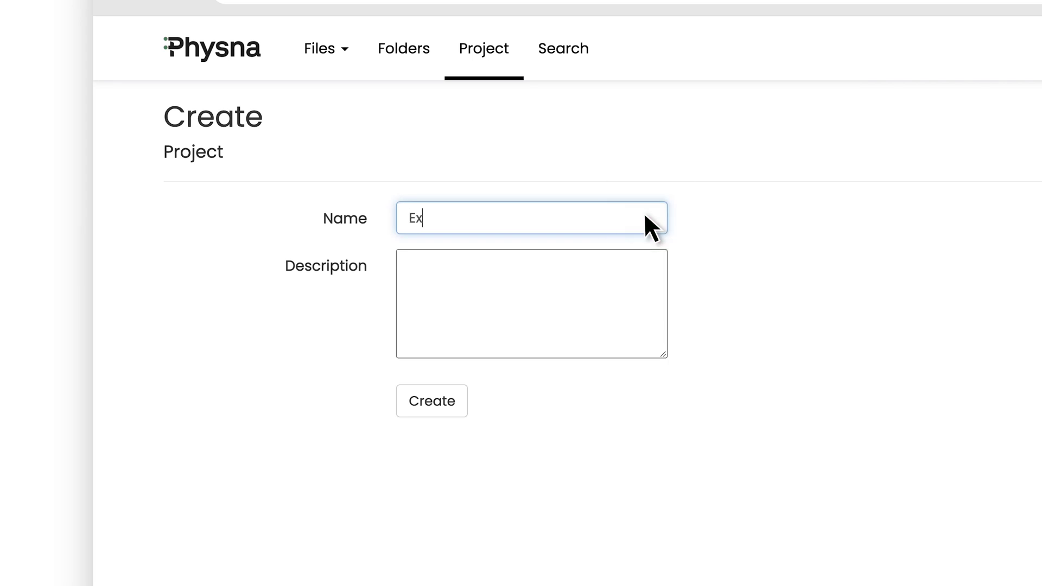
text(ample Project 1)
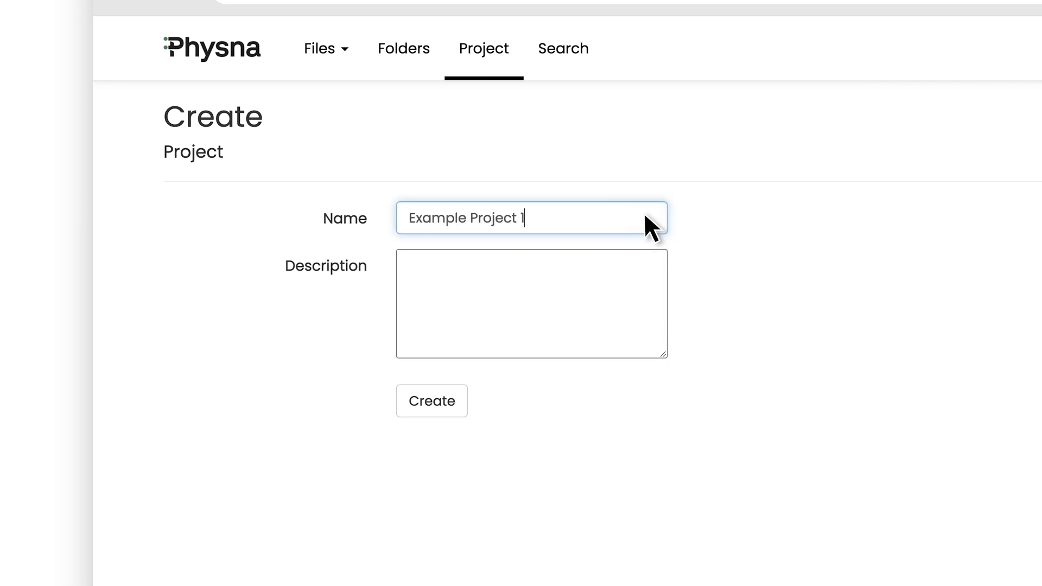
click(632, 269)
text(New P)
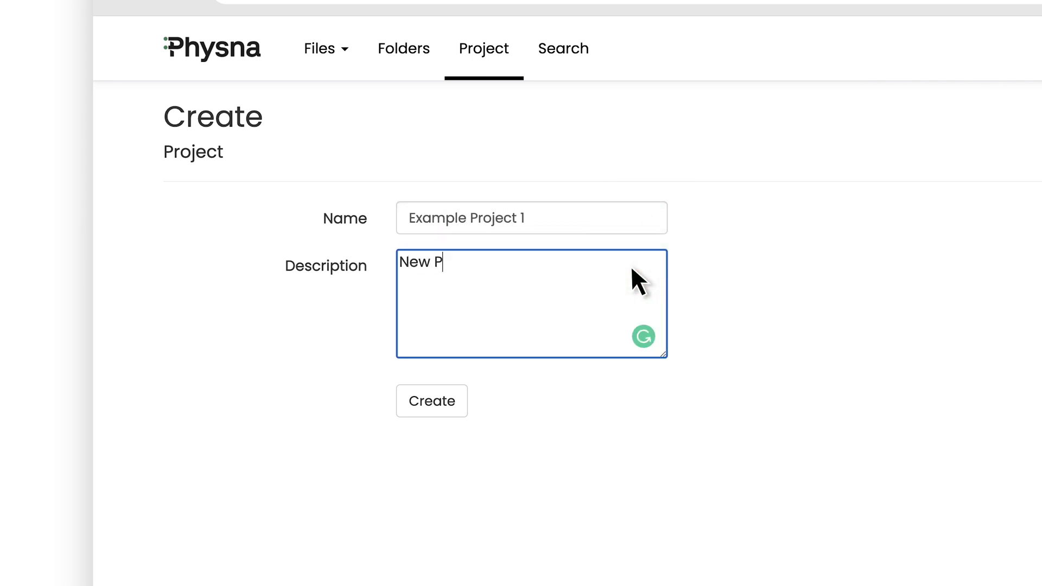
text(rojects)
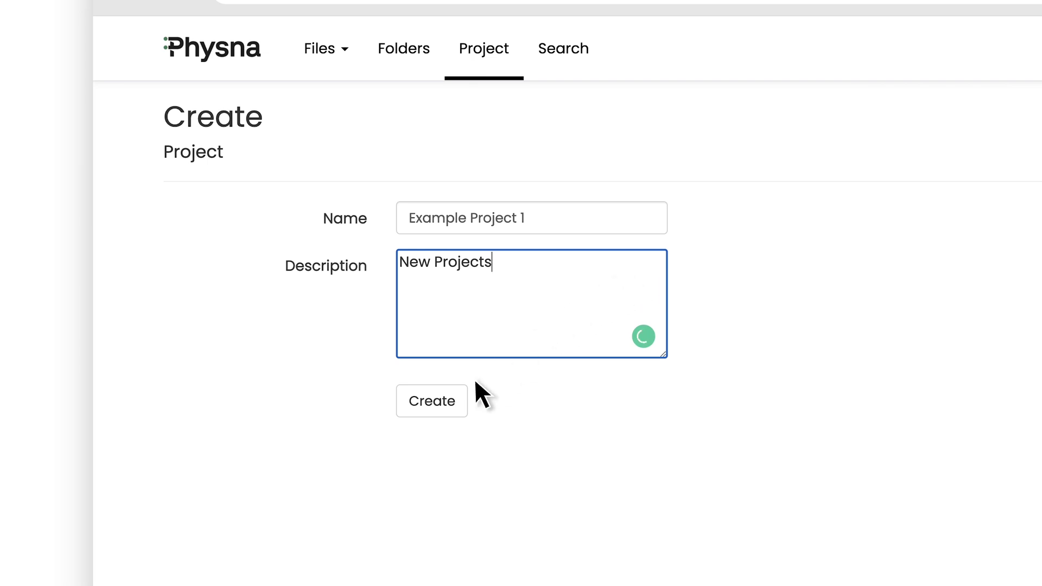
click(454, 404)
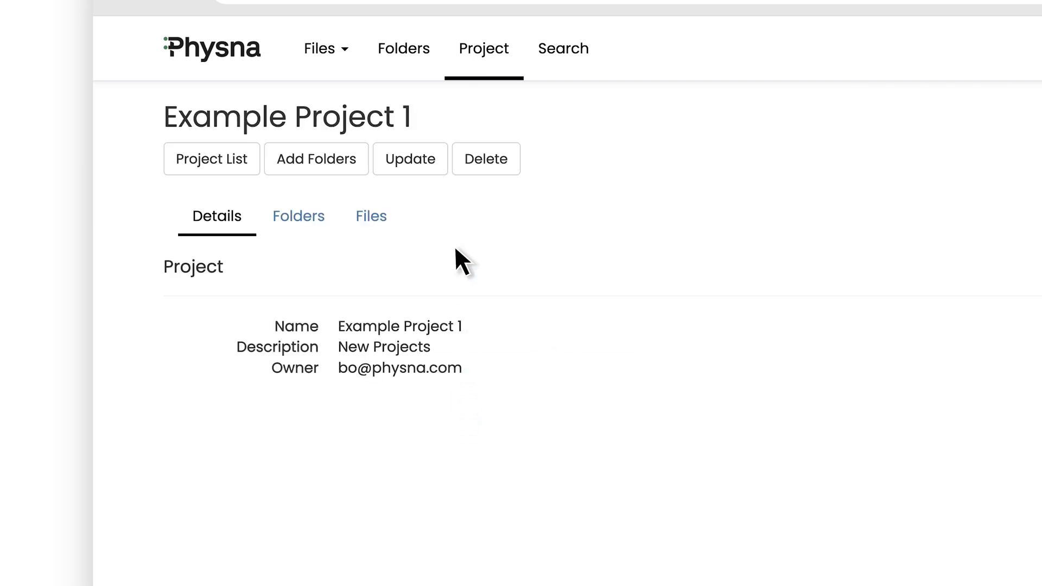
Step: Create a second project named 'Example Project 2' with the description 'Revised Projects'
click(487, 59)
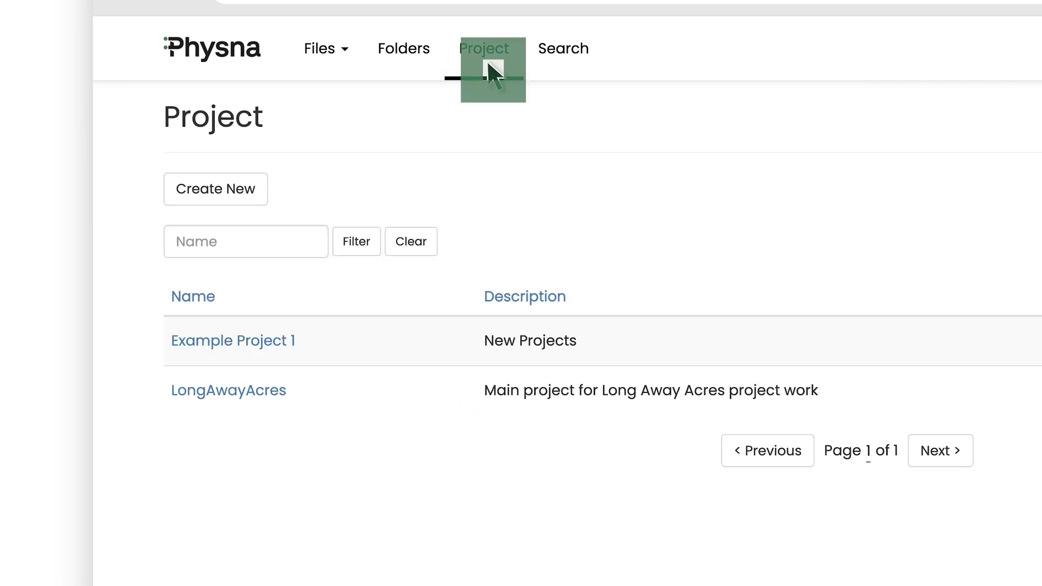
click(255, 193)
click(630, 213)
text(Example Pr)
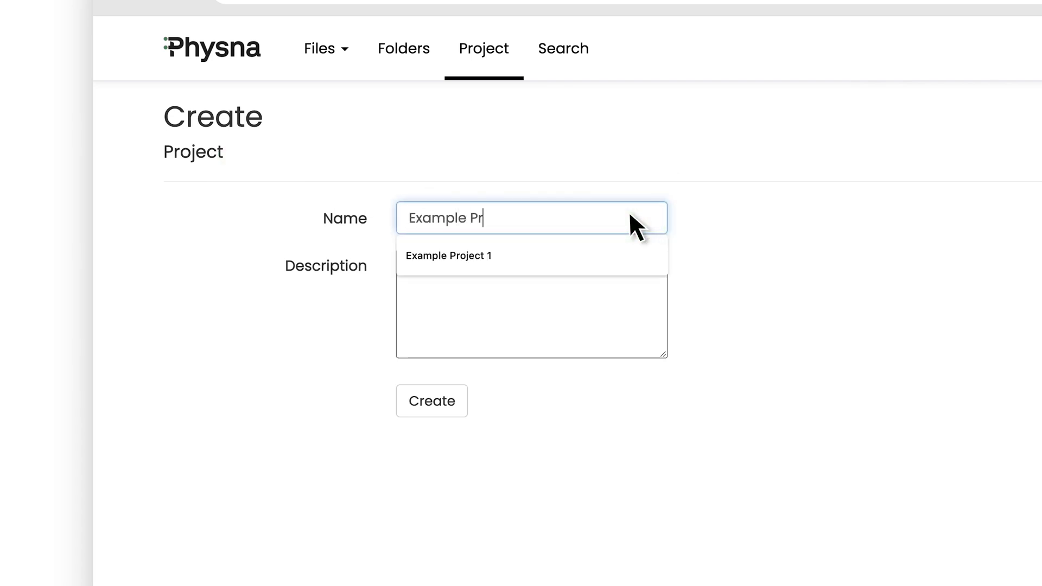
text(oject 2)
click(622, 269)
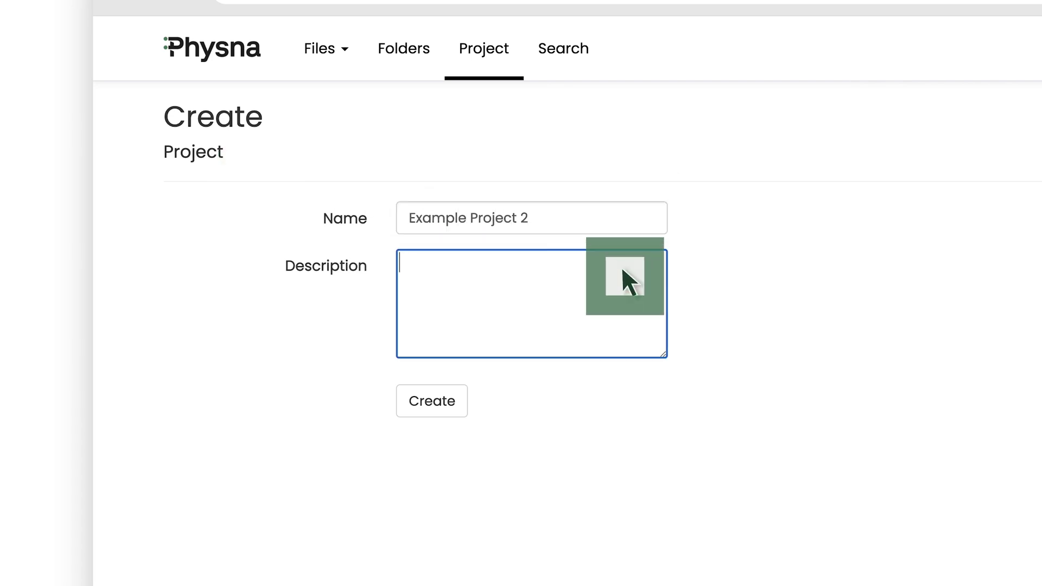
text(Revised Projects)
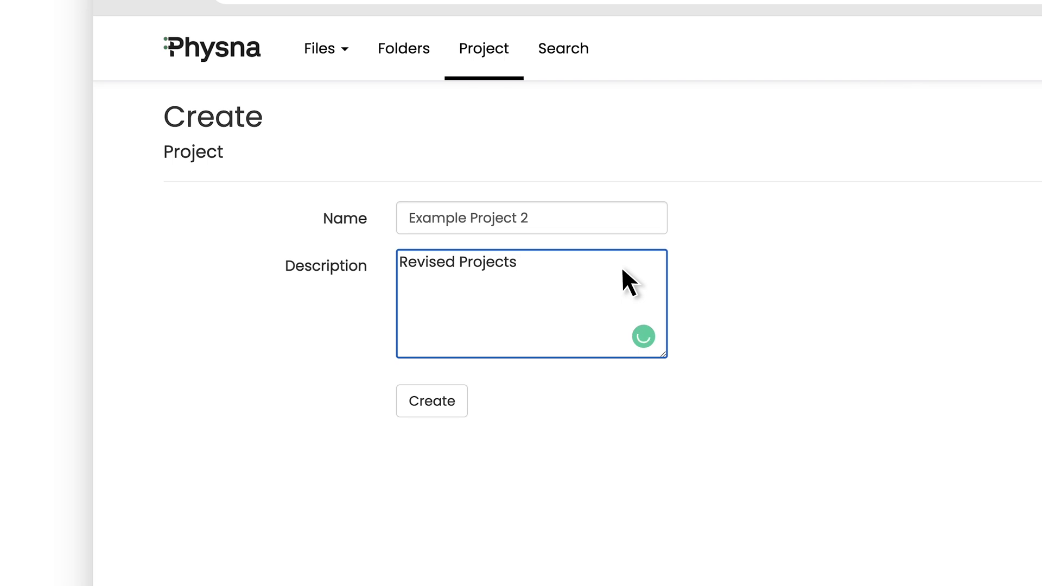
click(455, 402)
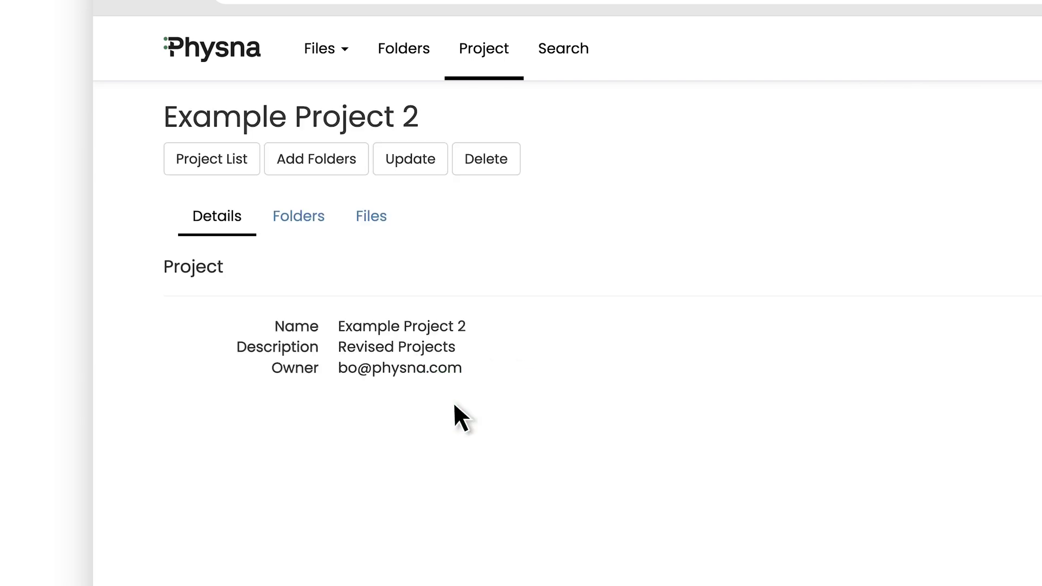
Step: Go from the Project tab to the Folders list and open its Actions menu
click(492, 63)
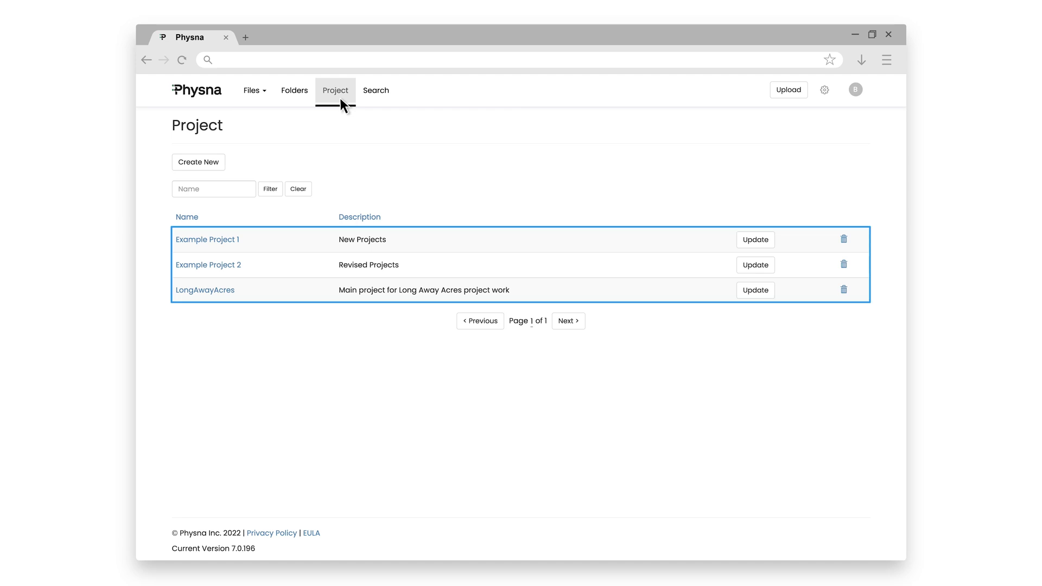
click(299, 97)
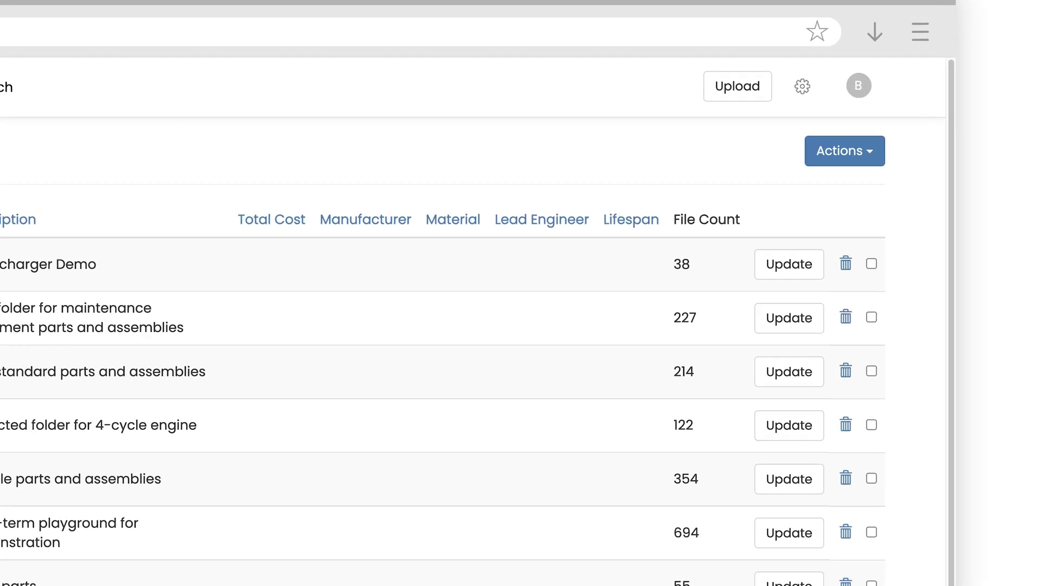
click(879, 161)
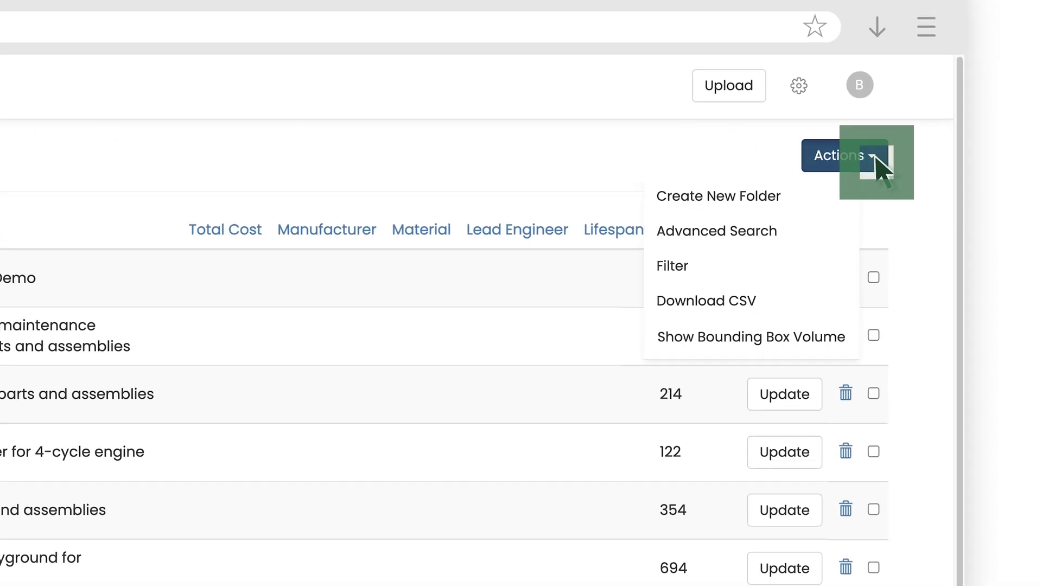
Step: Create a new folder named 'Example Folder 1' assigned to Example Project 1
click(823, 195)
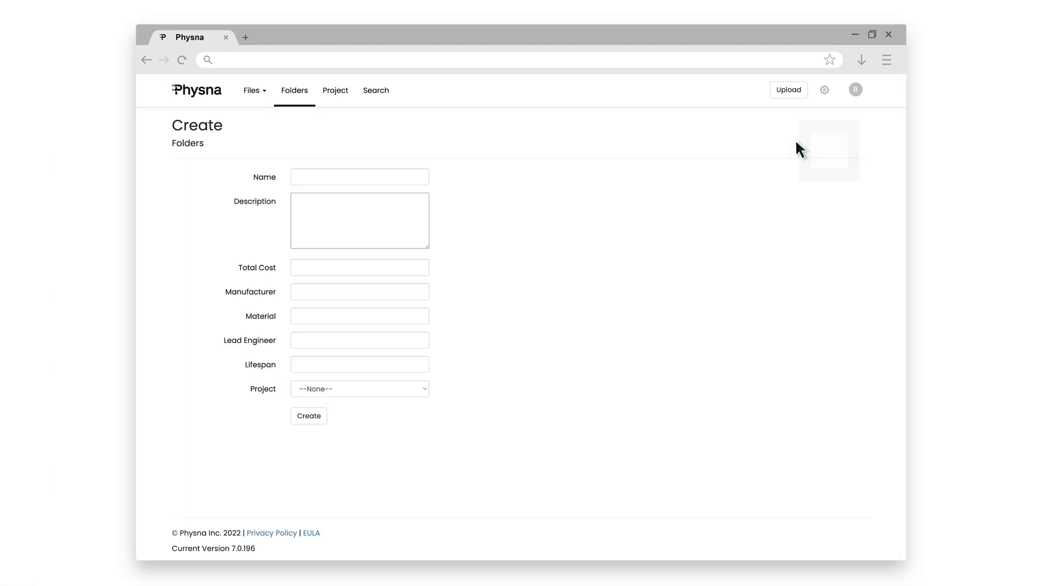
click(390, 175)
text(Example)
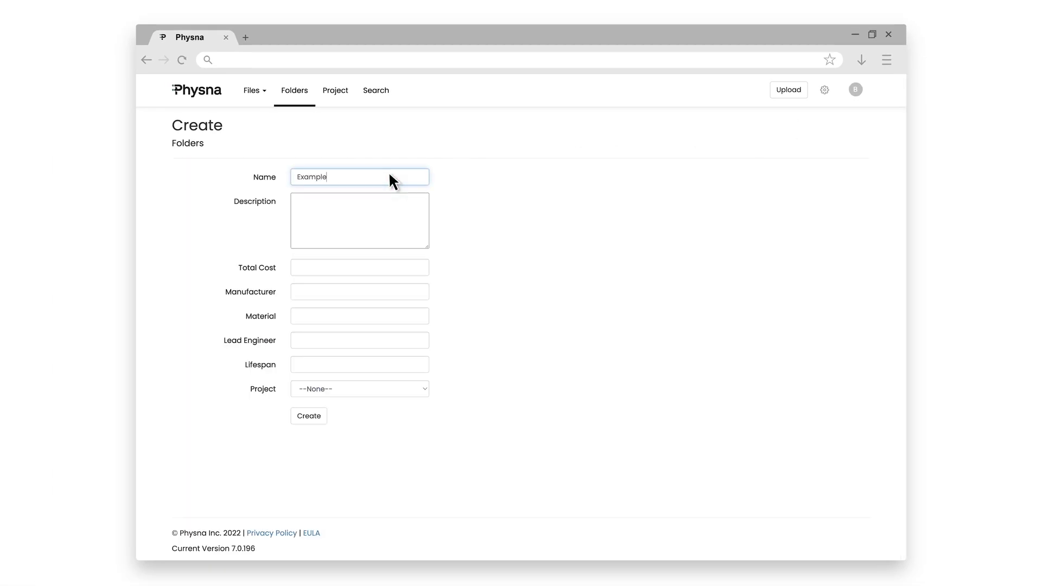
text( Folder 1)
key(Tab)
click(374, 387)
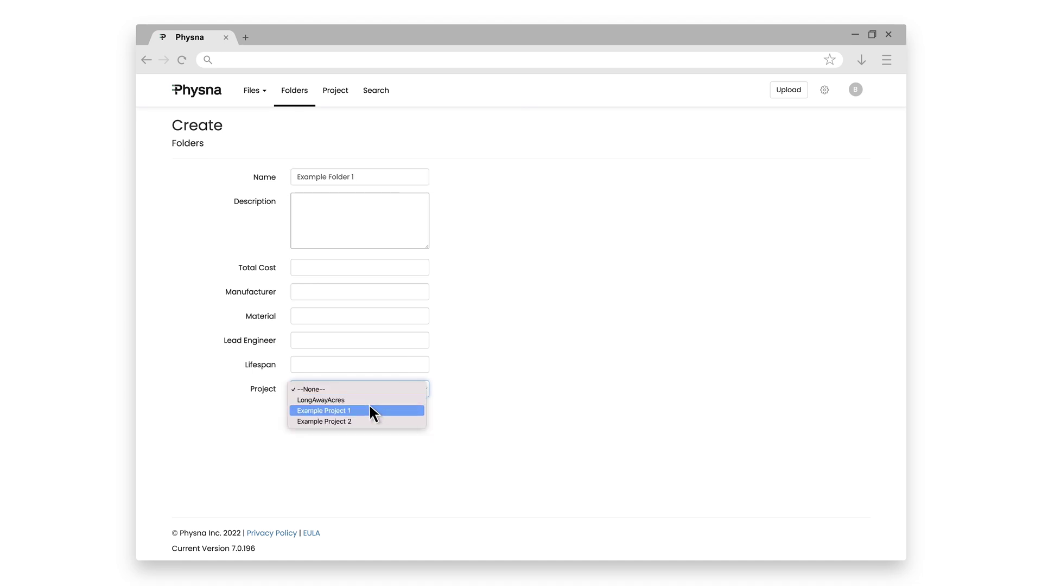
click(370, 410)
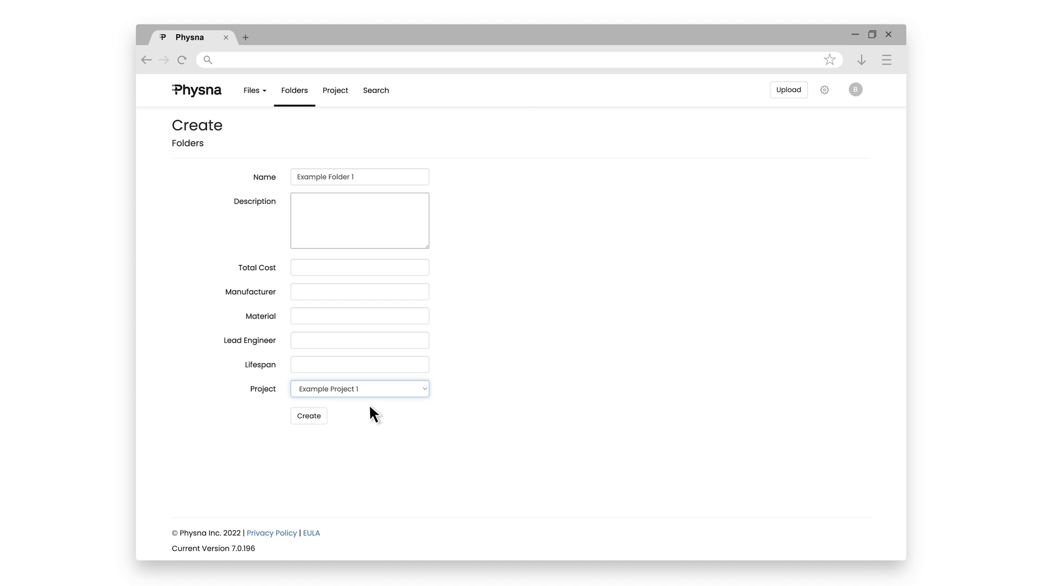
click(319, 415)
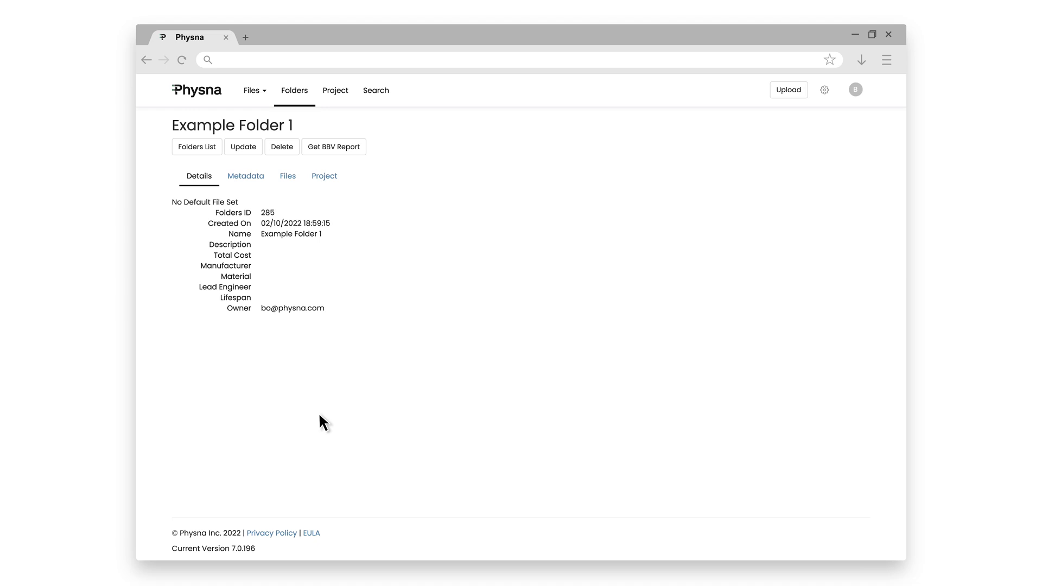
Step: From the Folders list, create a new folder named 'Example Folder 2' and choose its project
click(302, 97)
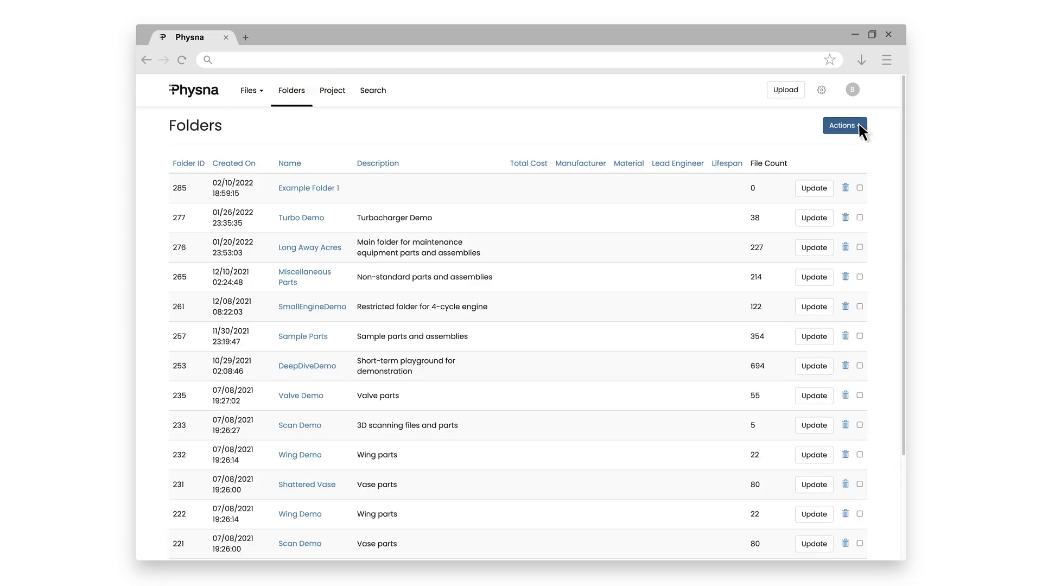
click(846, 128)
click(838, 144)
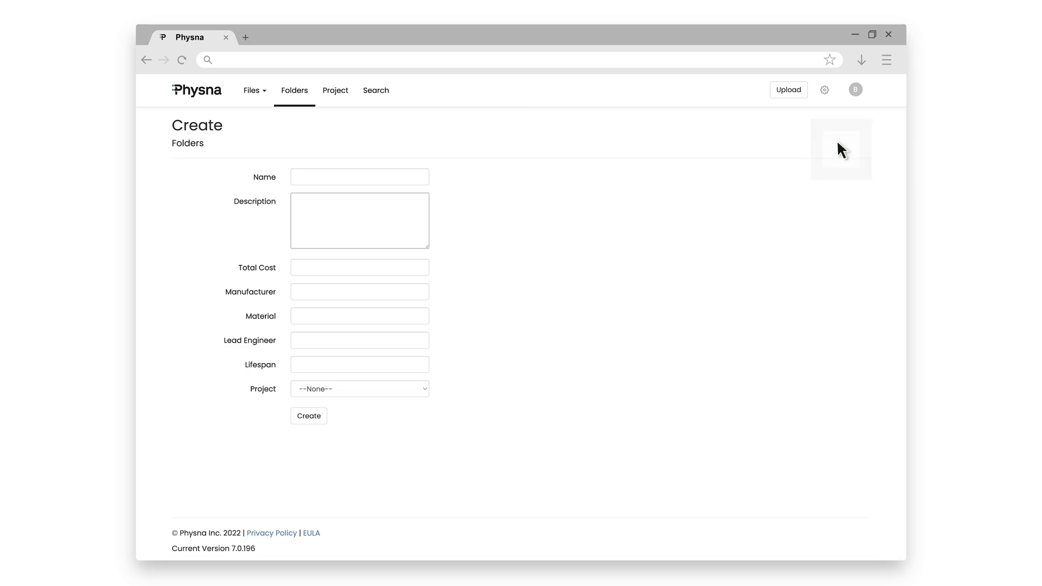
click(408, 174)
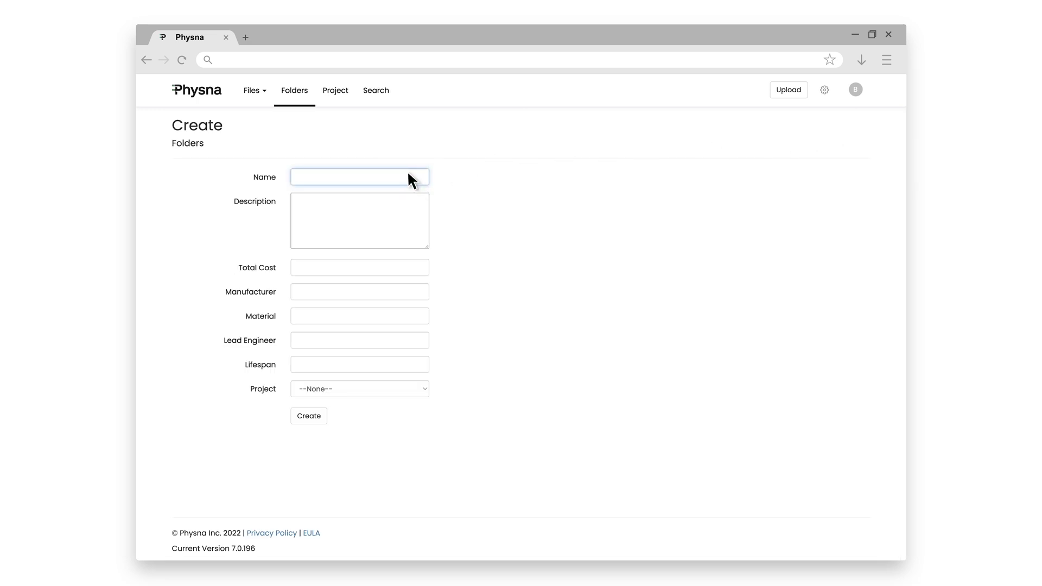
text(Example Folder 2)
click(406, 390)
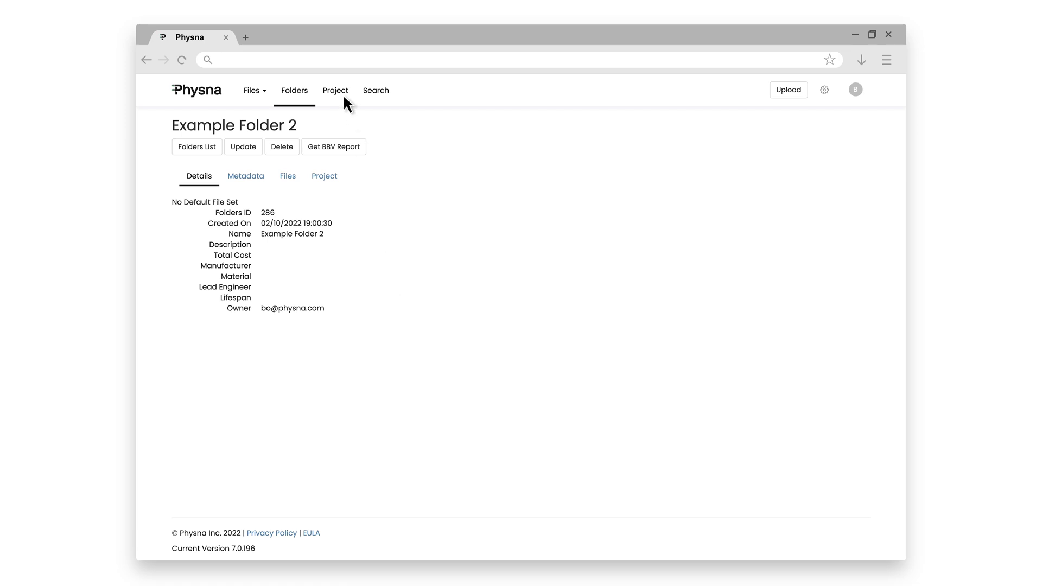
Step: Add the existing Example Folder 2 to Example Project 1's folders
click(345, 98)
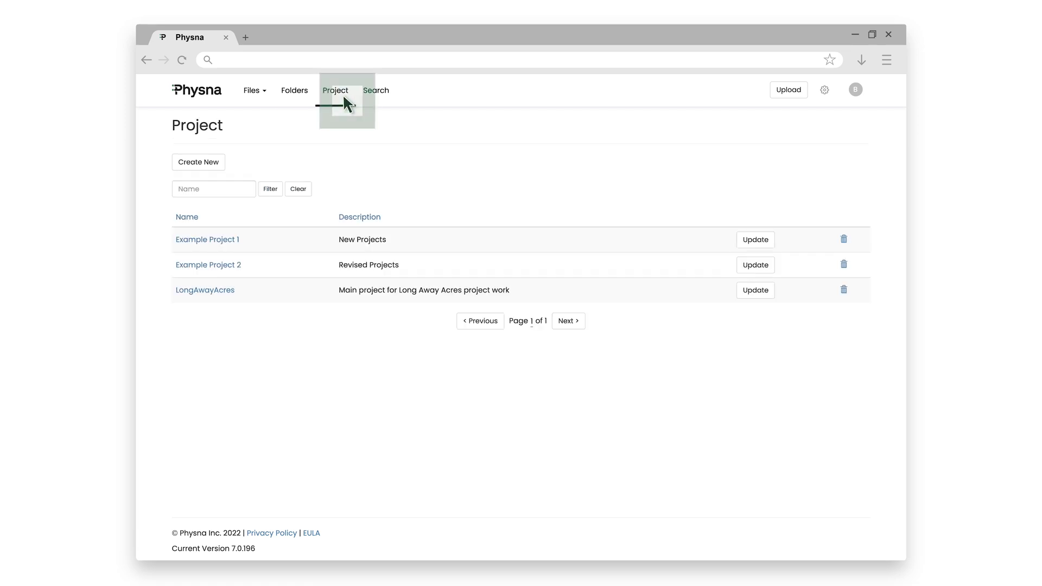
click(231, 241)
click(246, 175)
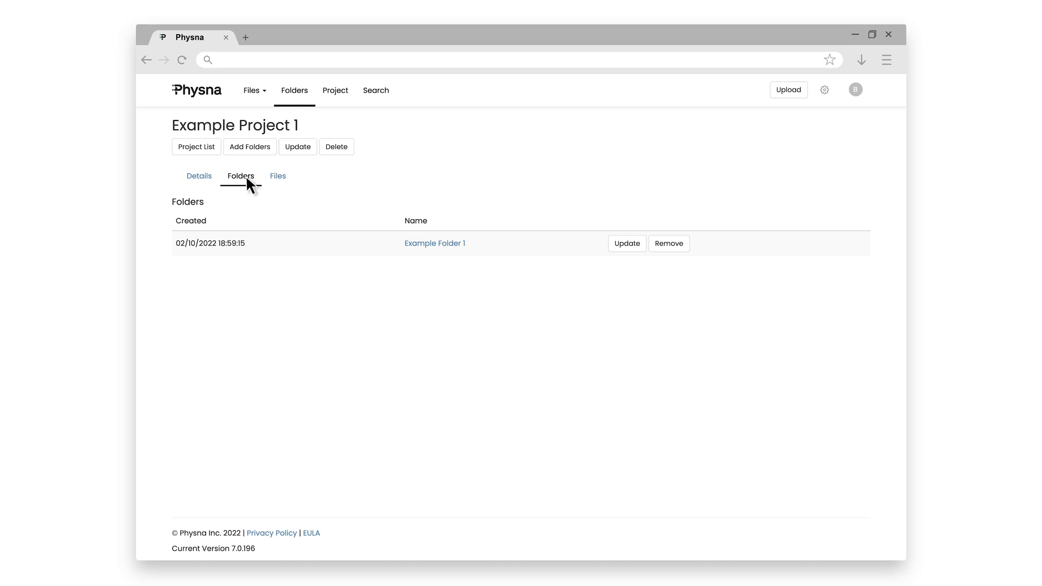
click(261, 147)
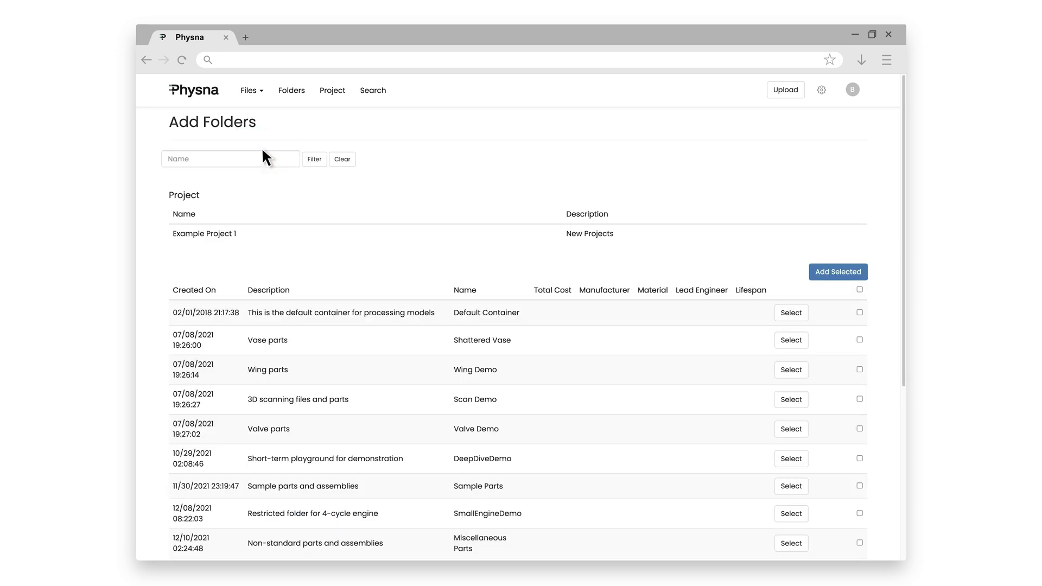
drag(903, 233, 905, 413)
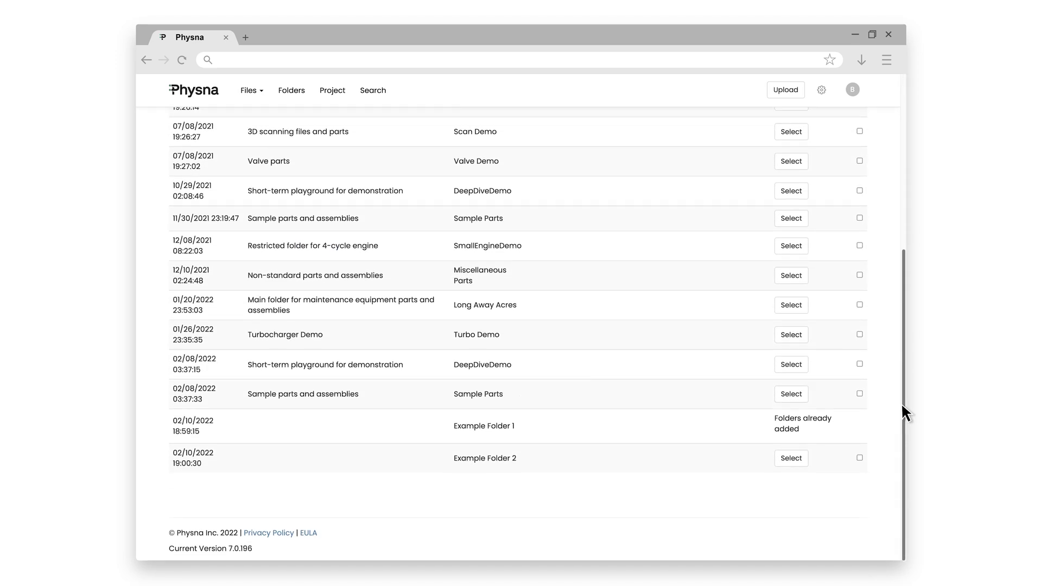
click(801, 456)
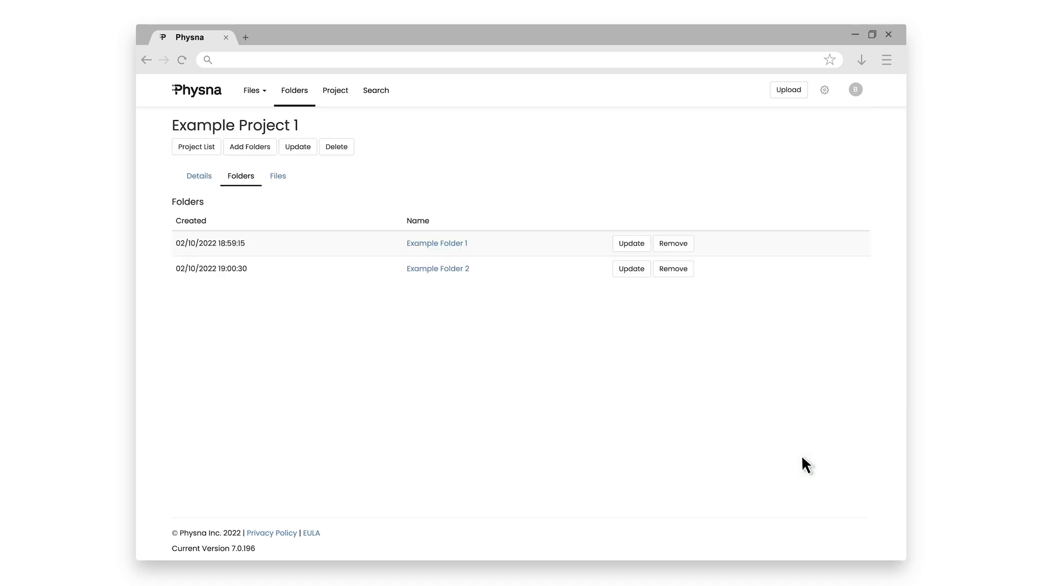